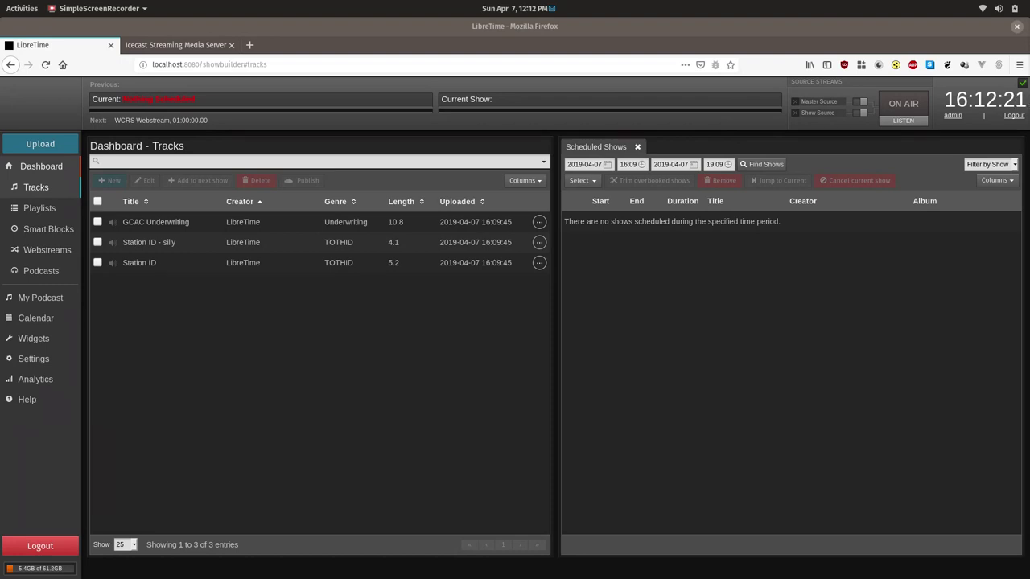
Create a new playlist and name it 'Intro Playlist'
{"action": "left_click", "coordinate": [50, 211]}
{"action": "left_click", "coordinate": [110, 181]}
{"action": "triple_click", "coordinate": [708, 192]}
{"action": "type", "text": "Intro Playlist"}
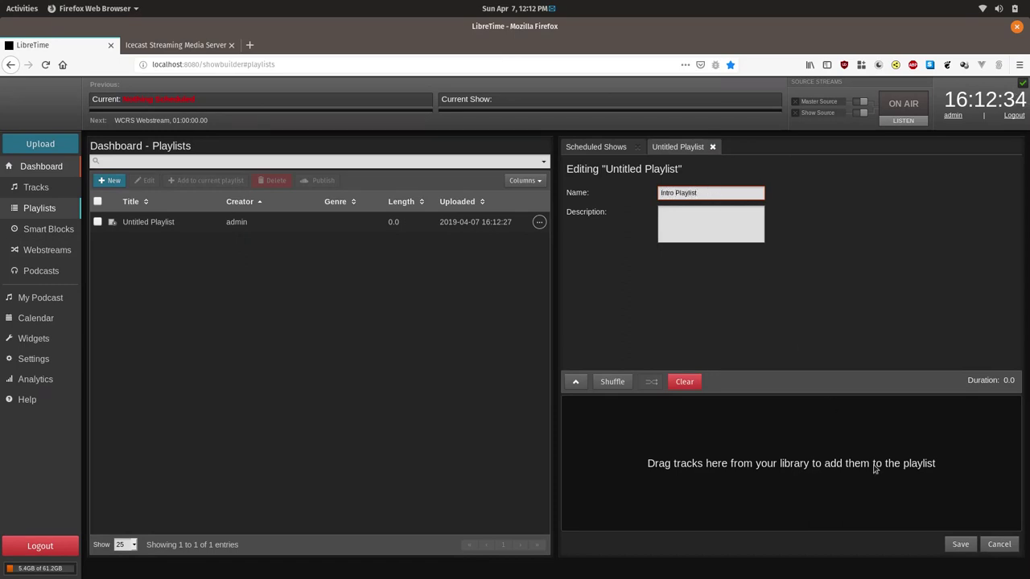
Save the playlist and add the Station ID track to it from the track library
{"action": "left_click", "coordinate": [960, 544]}
{"action": "left_click", "coordinate": [55, 195]}
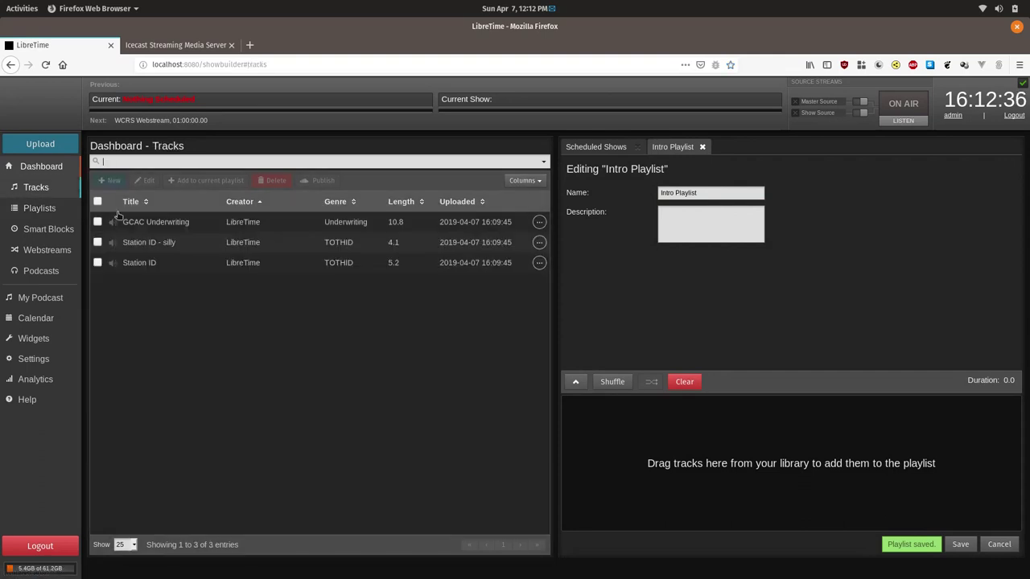
{"action": "left_click_drag", "start_coordinate": [153, 262], "coordinate": [756, 442]}
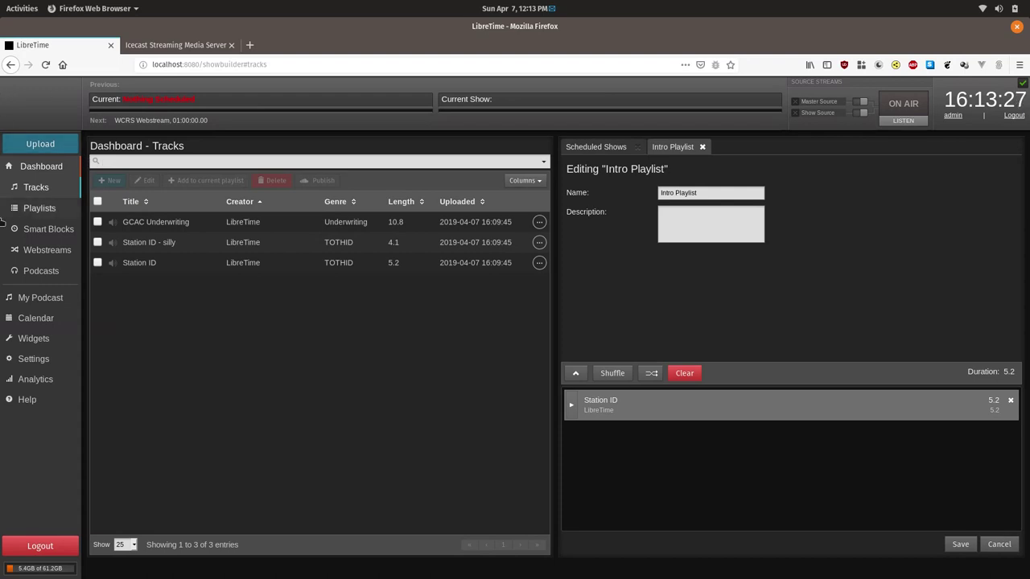
Create a new smart block named 'Underwriting'
{"action": "left_click", "coordinate": [26, 245]}
{"action": "left_click", "coordinate": [32, 231]}
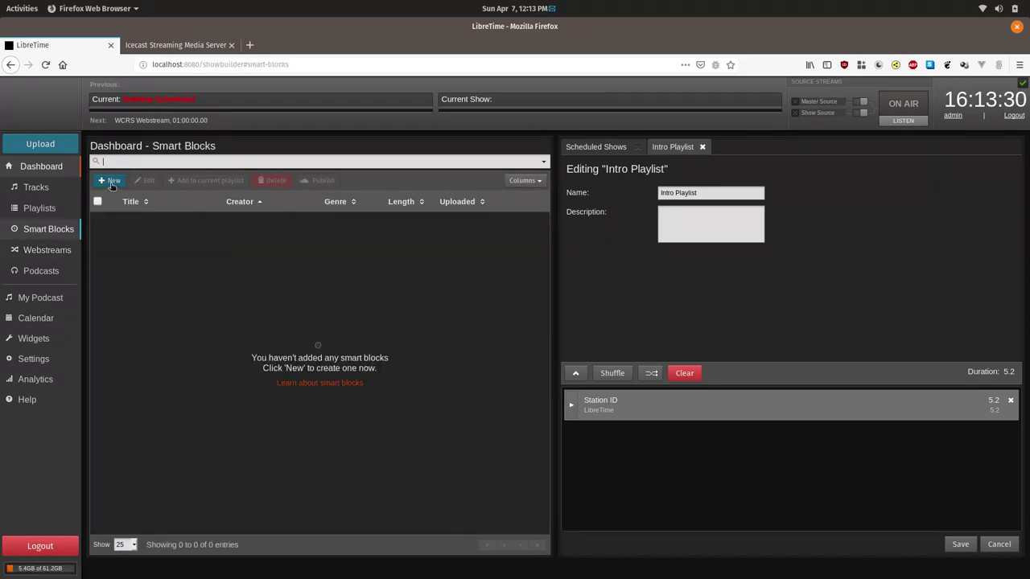
{"action": "left_click", "coordinate": [111, 180]}
{"action": "triple_click", "coordinate": [737, 191]}
{"action": "type", "text": "Undewrt"}
{"action": "key", "text": "BackSpace"}
{"action": "type", "text": "rwriting"}
Add the criterion Genre is 'underwriting' to the smart block
{"action": "left_click", "coordinate": [620, 230]}
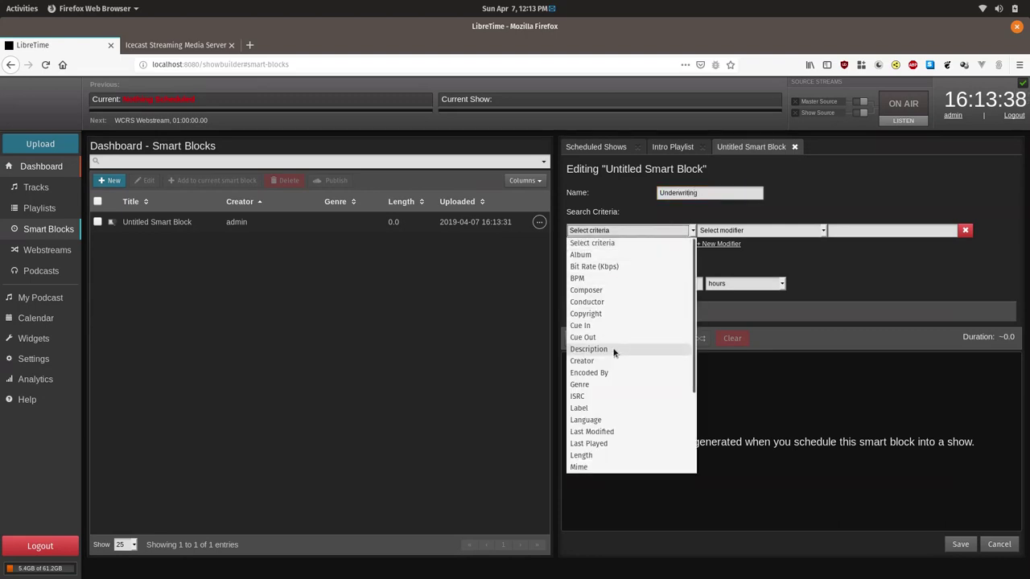
{"action": "left_click", "coordinate": [595, 384]}
{"action": "left_click", "coordinate": [740, 231]}
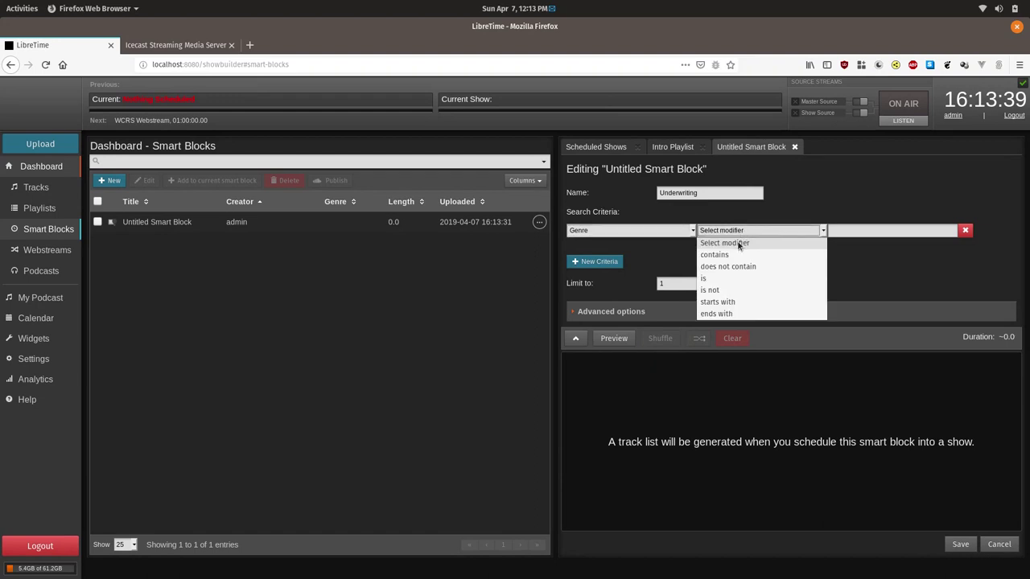
{"action": "left_click", "coordinate": [731, 278]}
{"action": "left_click", "coordinate": [860, 231]}
{"action": "type", "text": "underw"}
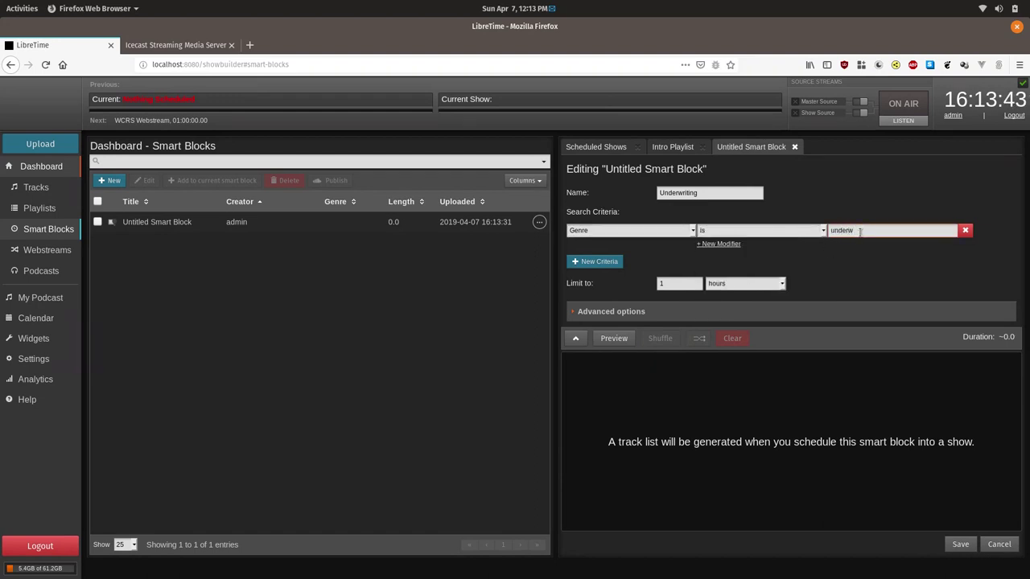
{"action": "key", "text": "BackSpace"}
{"action": "type", "text": "writing"}
Limit the smart block to 1 item and preview the matching tracks
{"action": "left_click", "coordinate": [728, 285]}
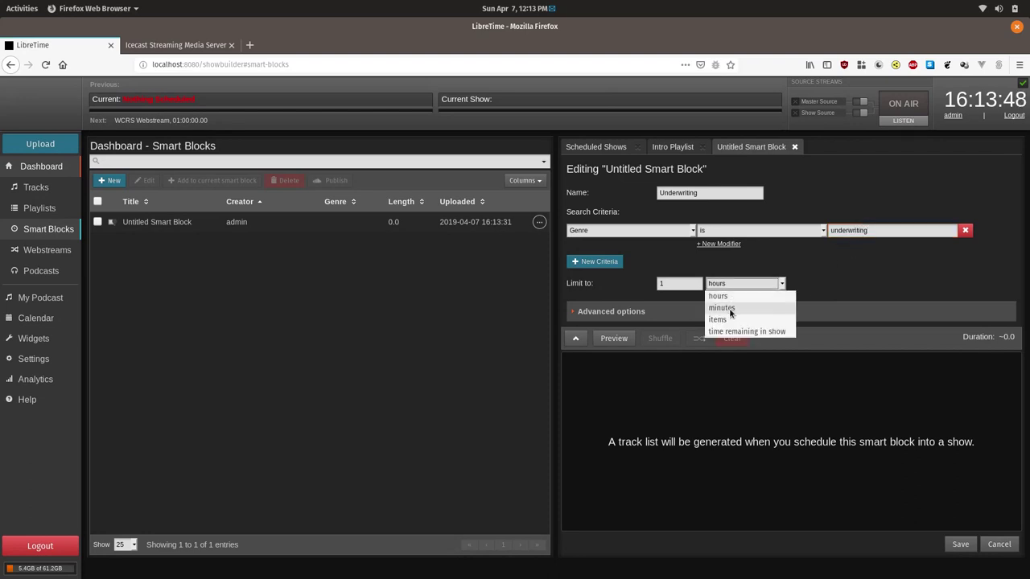
{"action": "left_click", "coordinate": [730, 315]}
{"action": "left_click", "coordinate": [611, 342]}
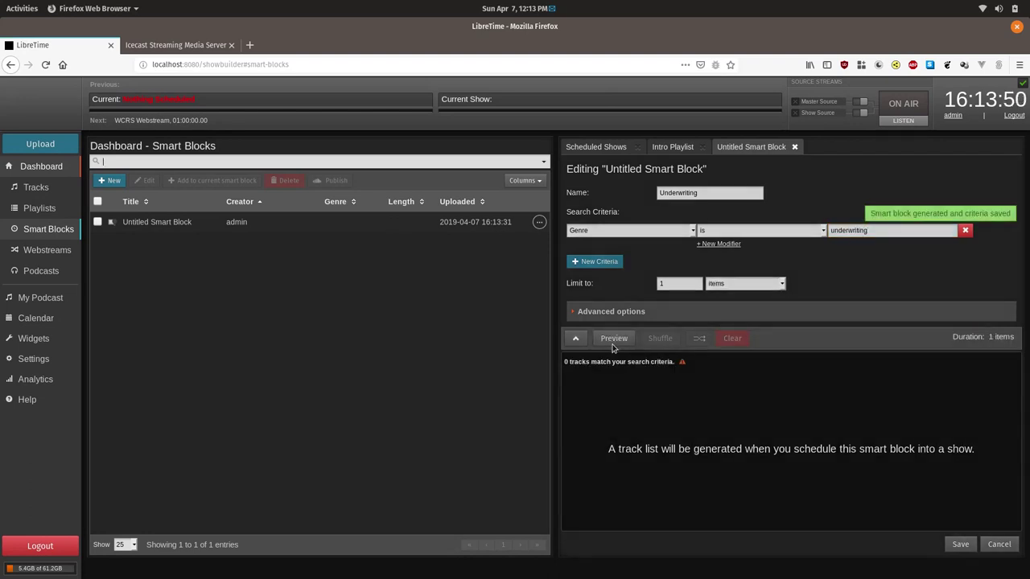
Capitalise the genre value to 'Underwriting' and preview the matching tracks
{"action": "left_click", "coordinate": [35, 187]}
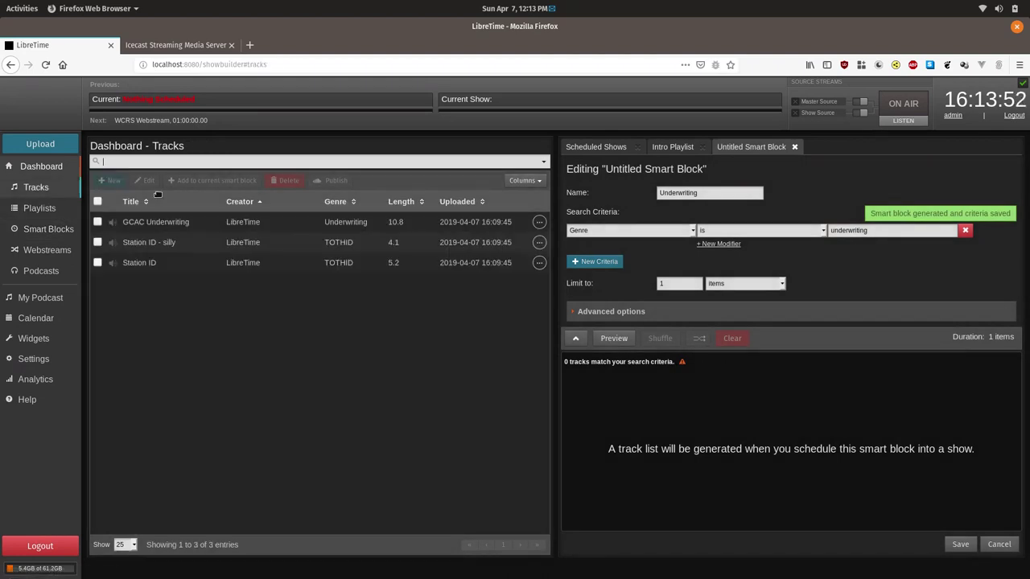
{"action": "left_click", "coordinate": [849, 230]}
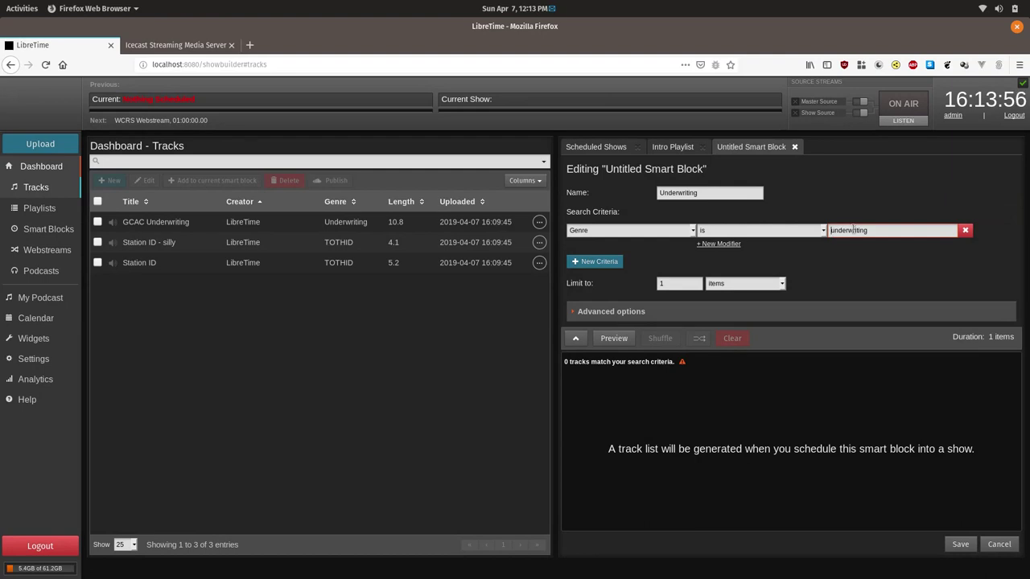
{"action": "key", "text": "Home"}
{"action": "key", "text": "Delete"}
{"action": "type", "text": "U"}
{"action": "left_click", "coordinate": [608, 341]}
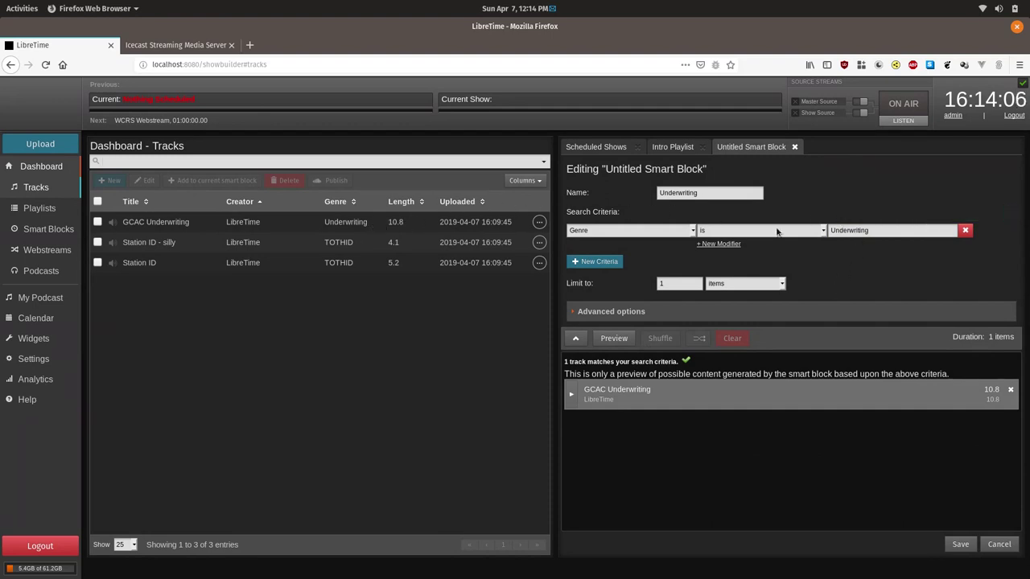
Save the Underwriting smart block, refresh its preview, save again and close it
{"action": "left_click", "coordinate": [961, 544]}
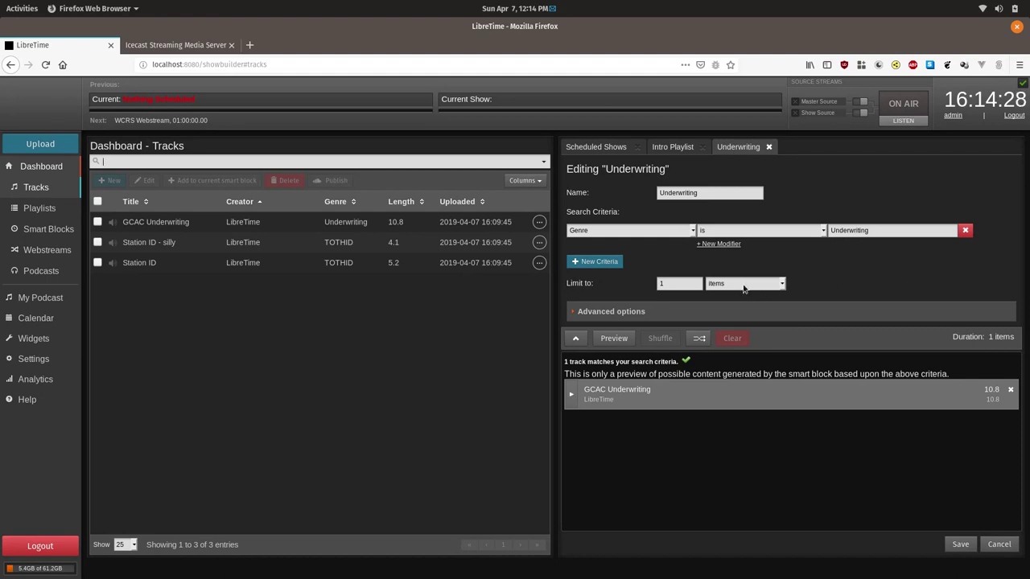
{"action": "left_click", "coordinate": [622, 340]}
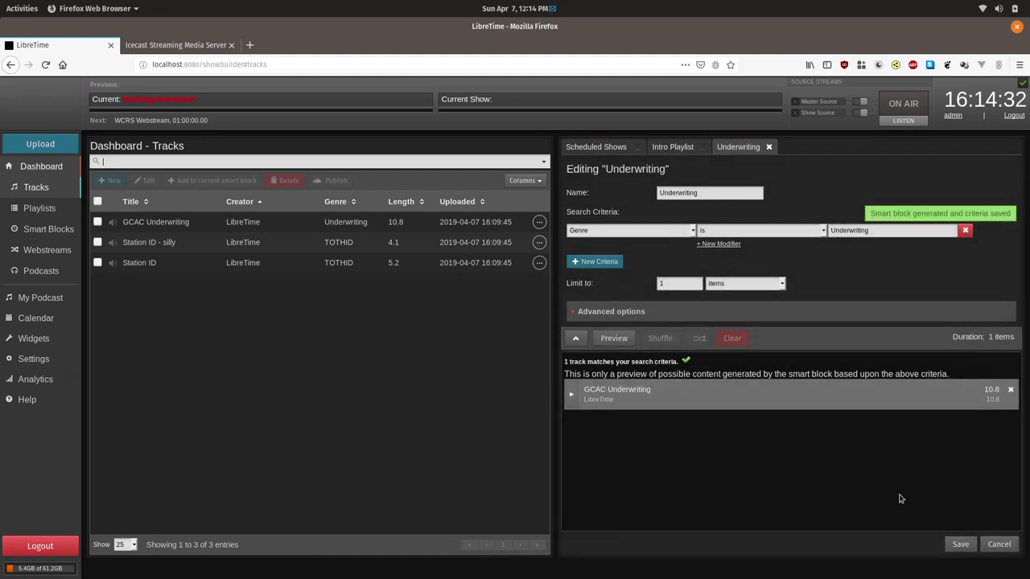
{"action": "left_click", "coordinate": [960, 544]}
{"action": "left_click", "coordinate": [768, 146]}
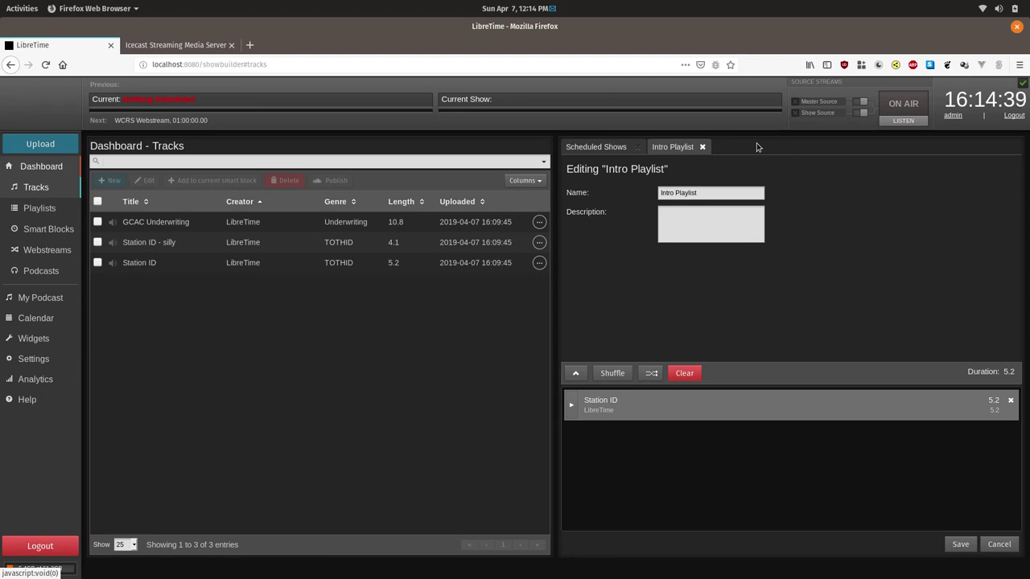
Set Intro Autoloading Playlist to 'Intro Playlist' in General settings and save
{"action": "left_click", "coordinate": [33, 359]}
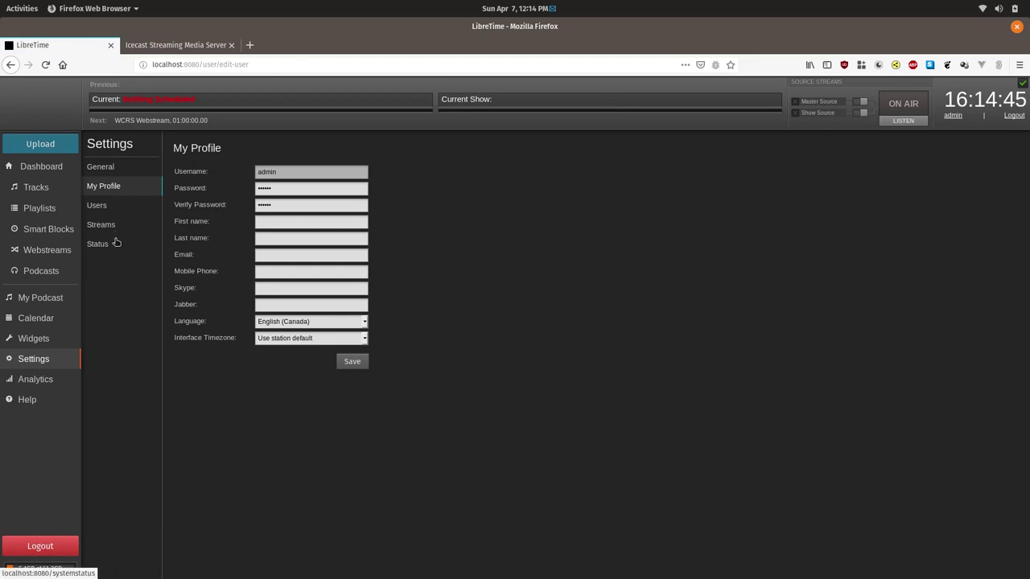
{"action": "left_click", "coordinate": [121, 167]}
{"action": "scroll", "coordinate": [306, 338], "scroll_direction": "down", "scroll_amount": 5}
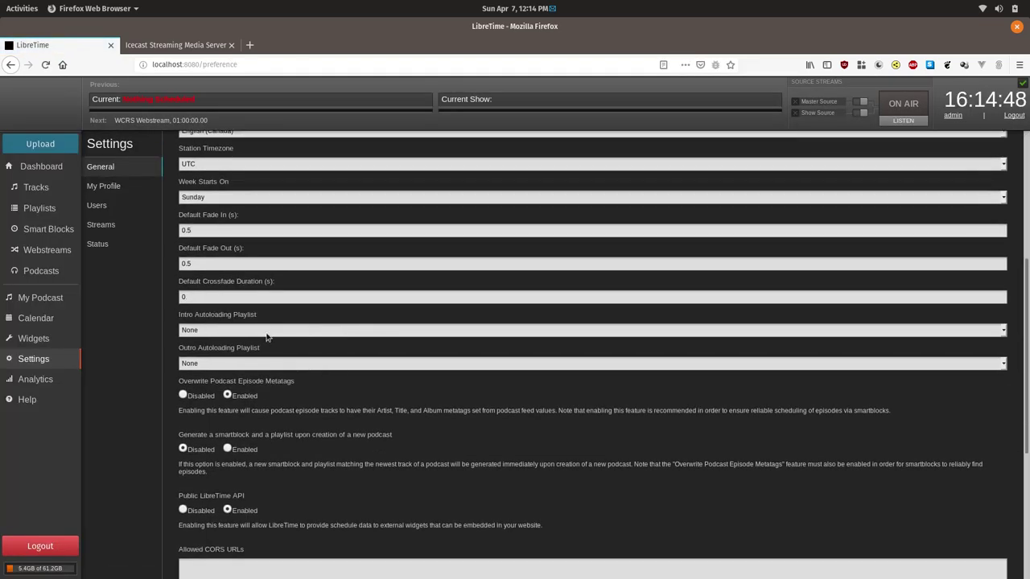
{"action": "left_click", "coordinate": [253, 330]}
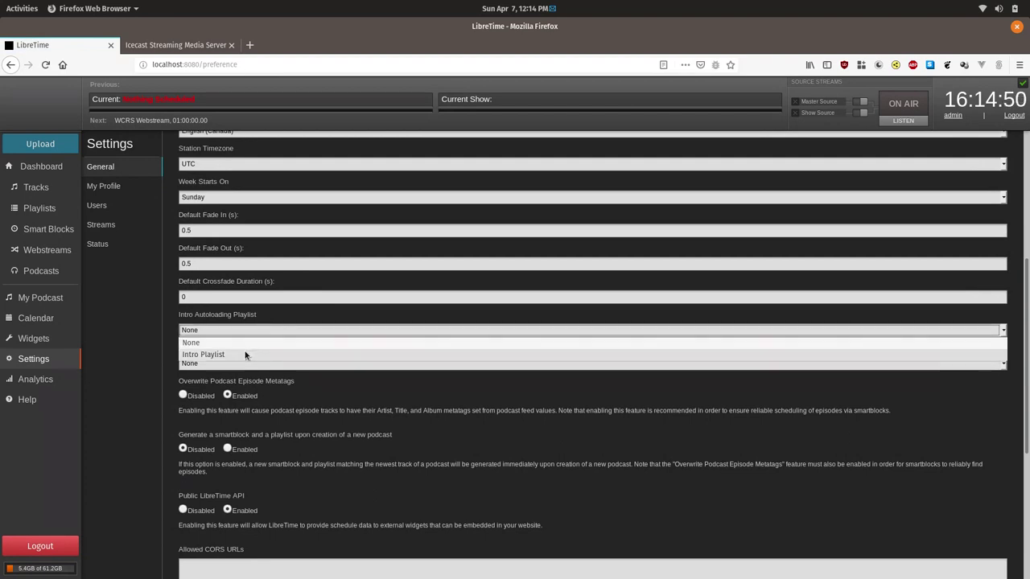
{"action": "left_click", "coordinate": [247, 352]}
{"action": "scroll", "coordinate": [901, 303], "scroll_direction": "down", "scroll_amount": 5}
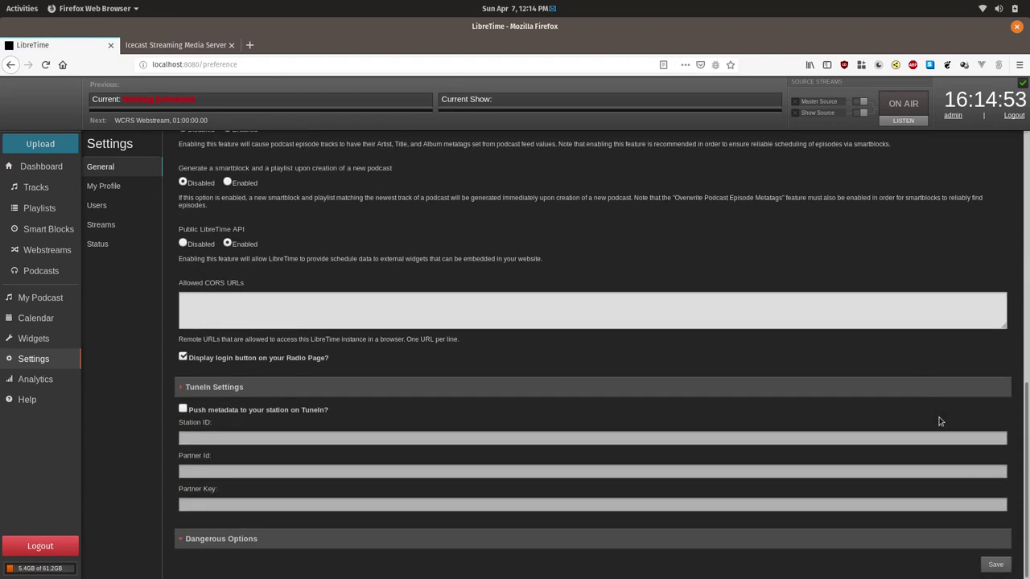
{"action": "left_click", "coordinate": [996, 565]}
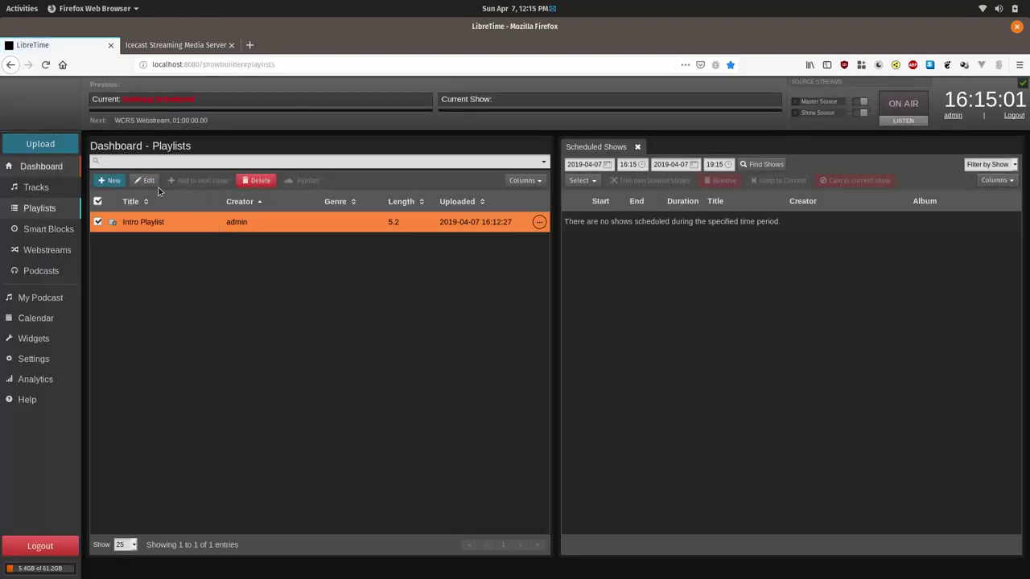
Add the Underwriting smart block after Station ID in Intro Playlist and save it
{"action": "left_click", "coordinate": [146, 182]}
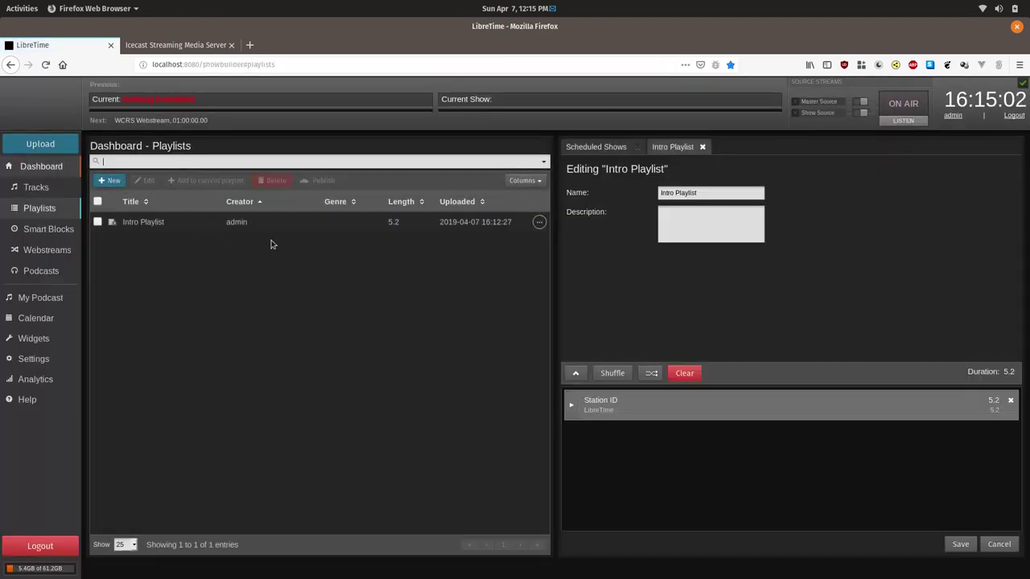
{"action": "left_click", "coordinate": [48, 229]}
{"action": "left_click_drag", "start_coordinate": [133, 224], "coordinate": [735, 433]}
{"action": "left_click", "coordinate": [961, 544]}
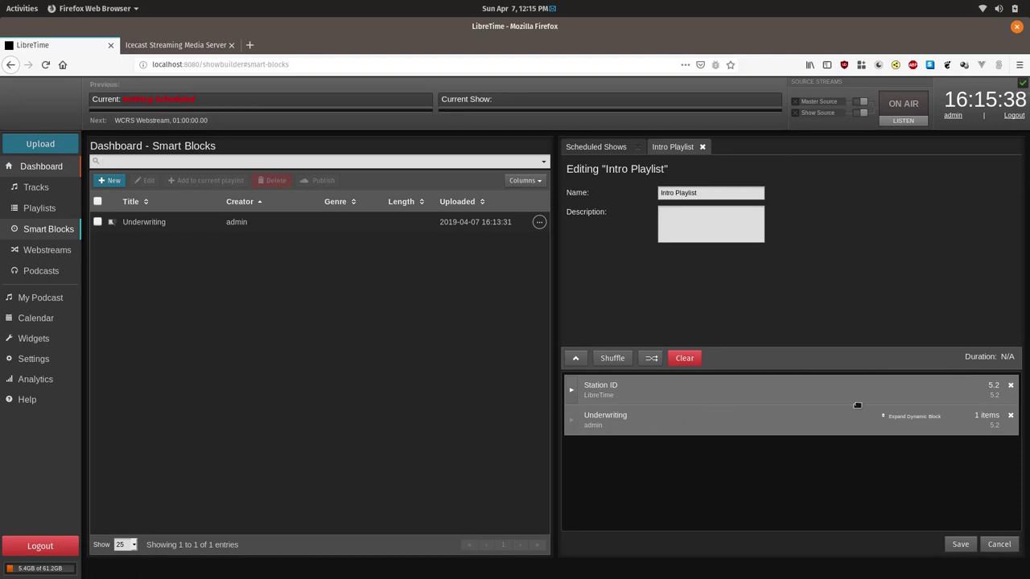
Change the Underwriting smart block's limit to 2 items and save it
{"action": "double_click", "coordinate": [416, 224]}
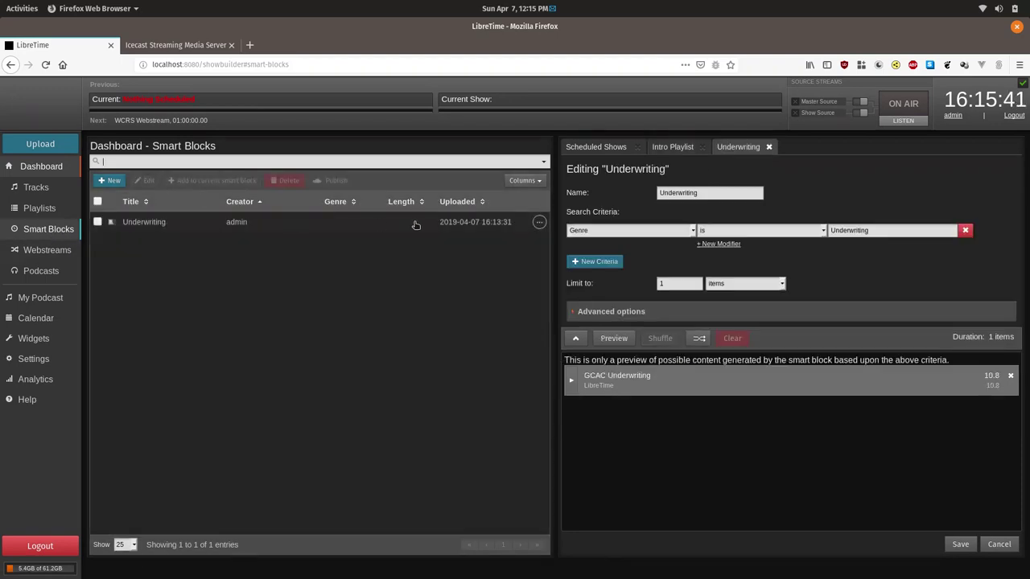
{"action": "double_click", "coordinate": [680, 284]}
{"action": "type", "text": "2"}
{"action": "left_click", "coordinate": [960, 544]}
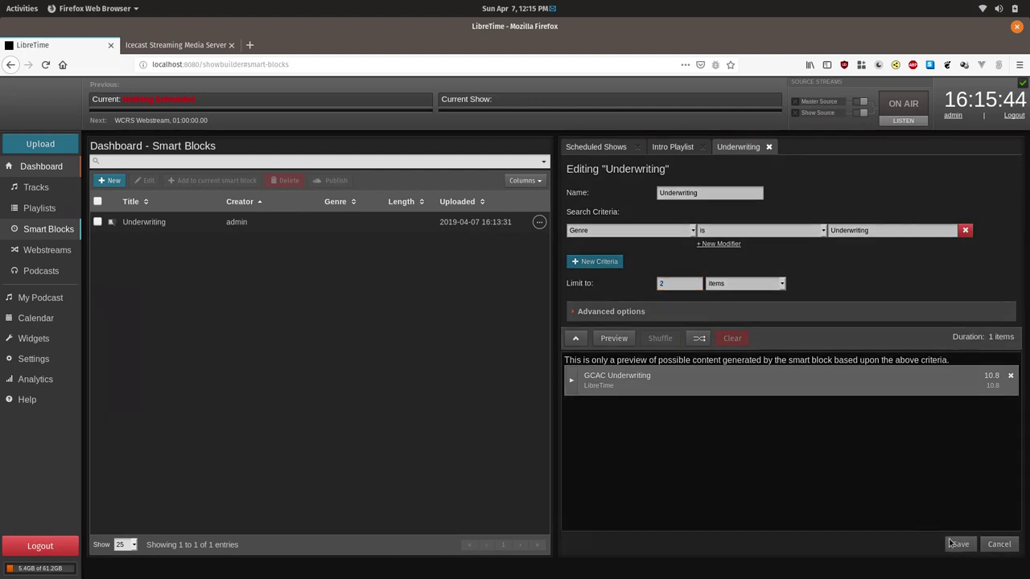
Refresh the smart block preview and expand, then collapse, the advanced options
{"action": "left_click", "coordinate": [627, 336]}
{"action": "left_click", "coordinate": [635, 312]}
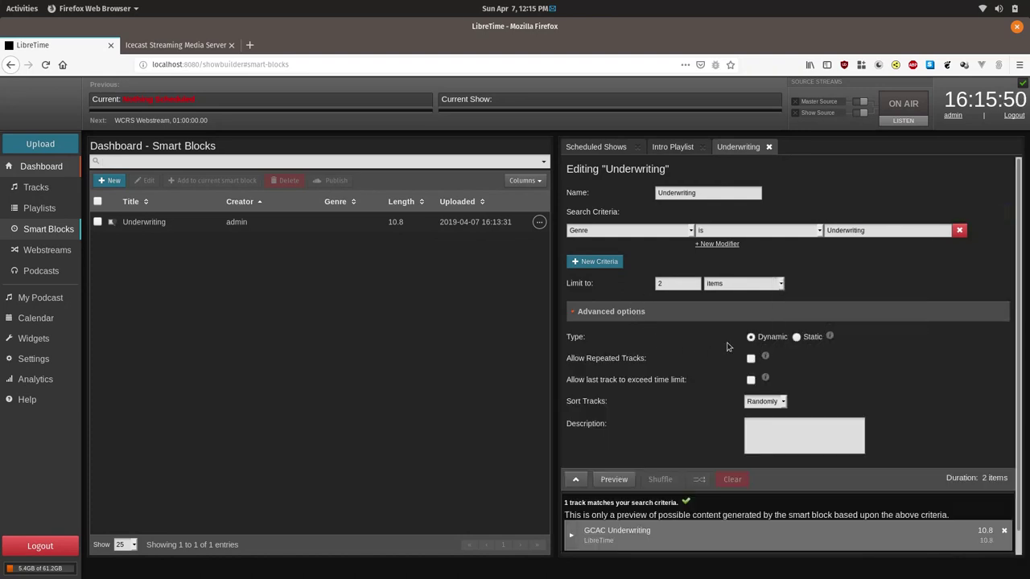
{"action": "left_click", "coordinate": [607, 314]}
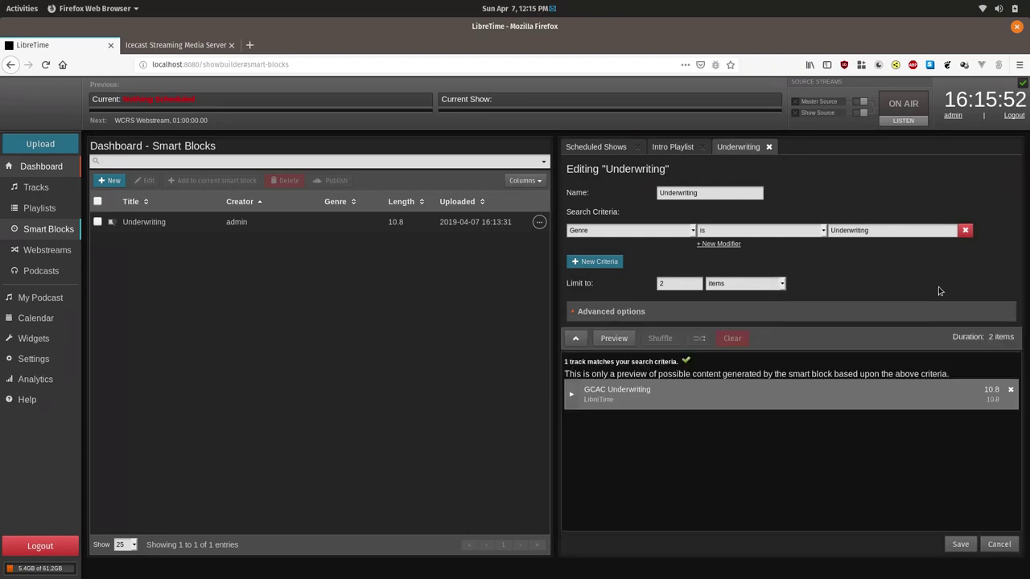